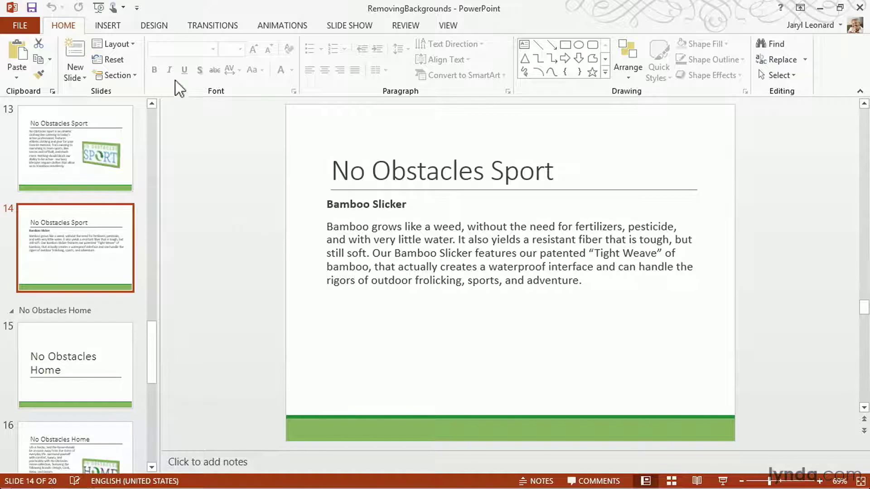
- Apply the Two Content layout to slide 14 and insert the yellow Bamboo Slicker photo from Exercise Files > Assets, enlarged
click(122, 40)
click(129, 168)
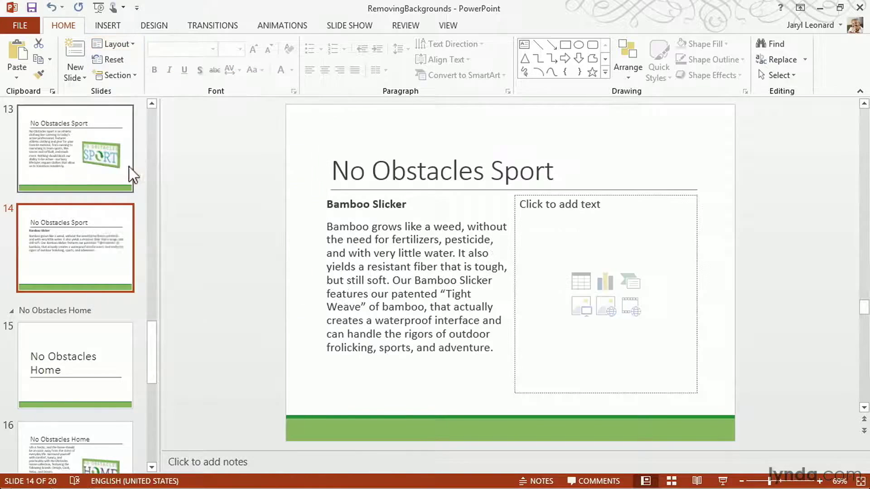
click(580, 305)
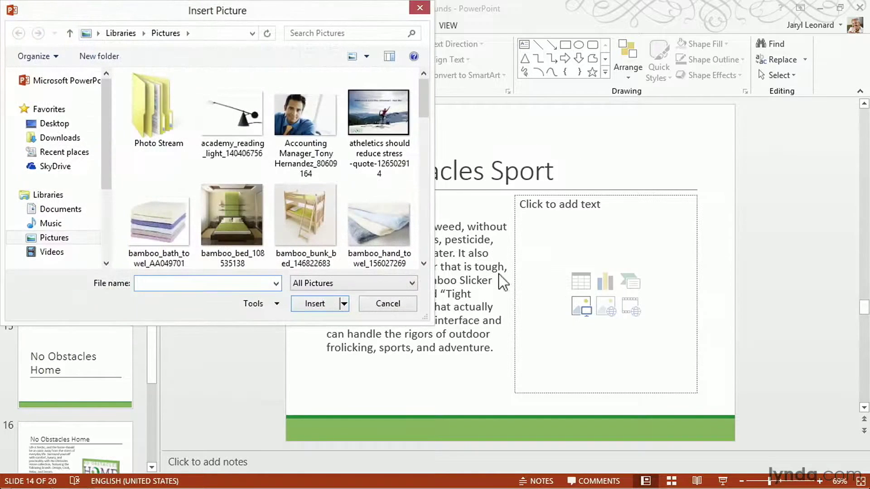
click(48, 124)
scroll(190, 204, down, 2)
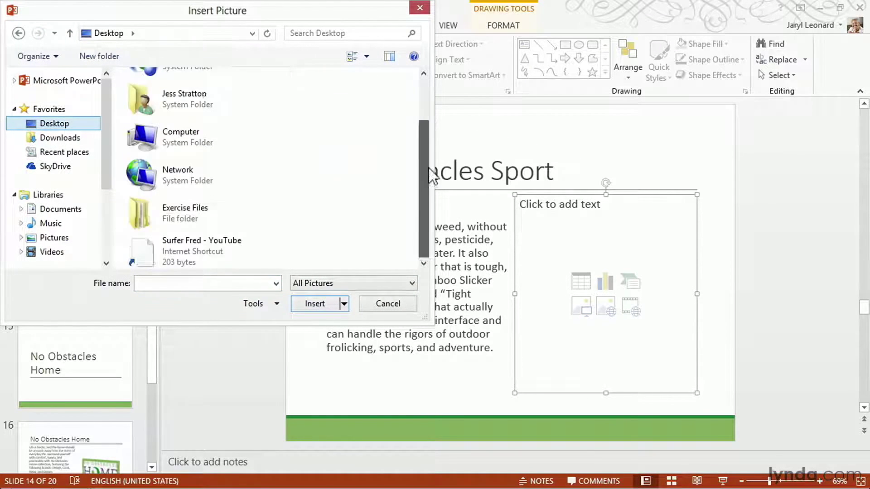
double_click(181, 210)
double_click(158, 93)
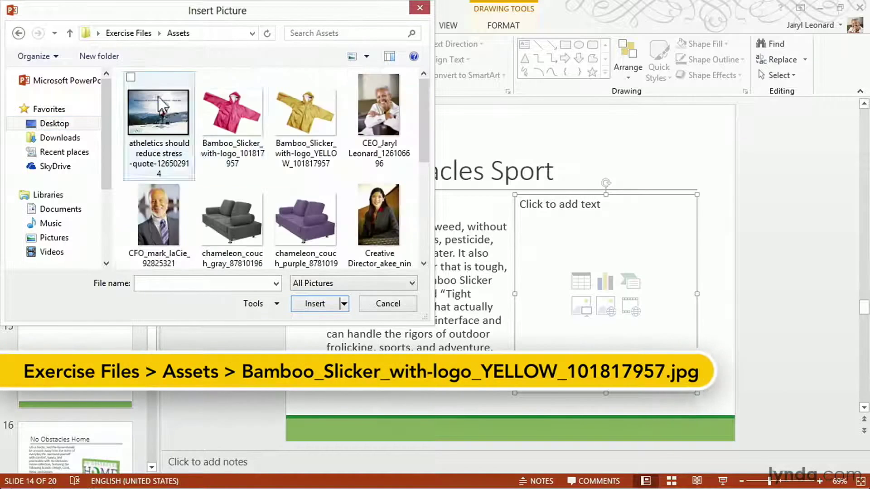
double_click(294, 102)
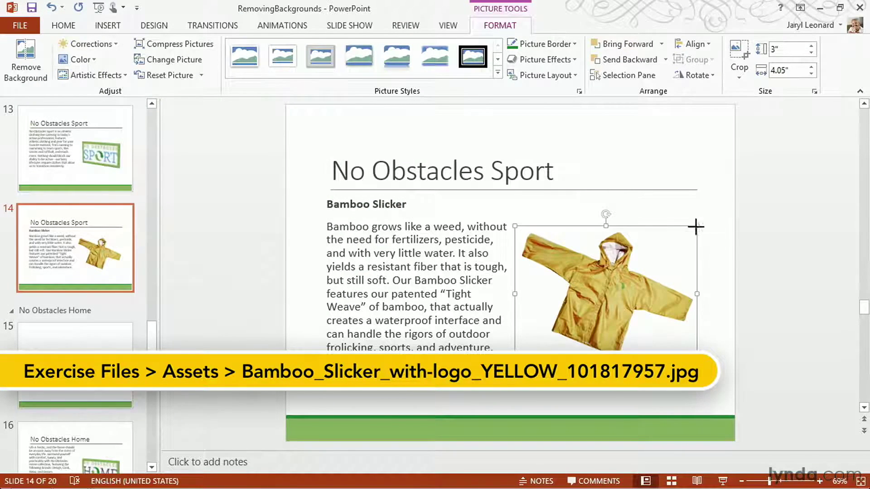
drag(697, 226, 703, 208)
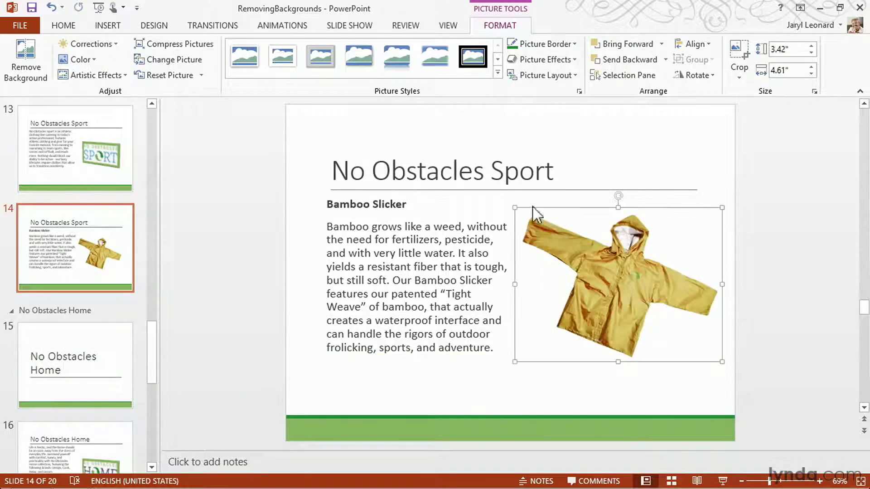
- Insert the pink Bamboo Slicker photo onto slide 14 as a second picture
click(465, 201)
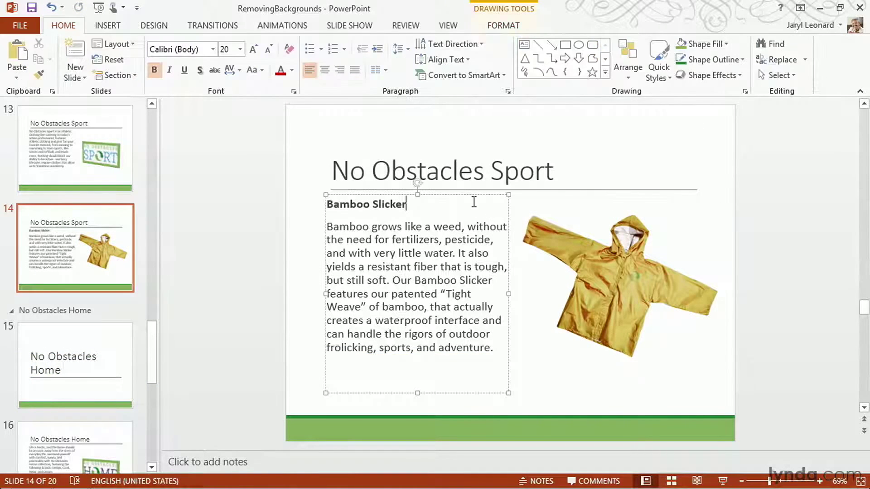
click(593, 174)
click(109, 25)
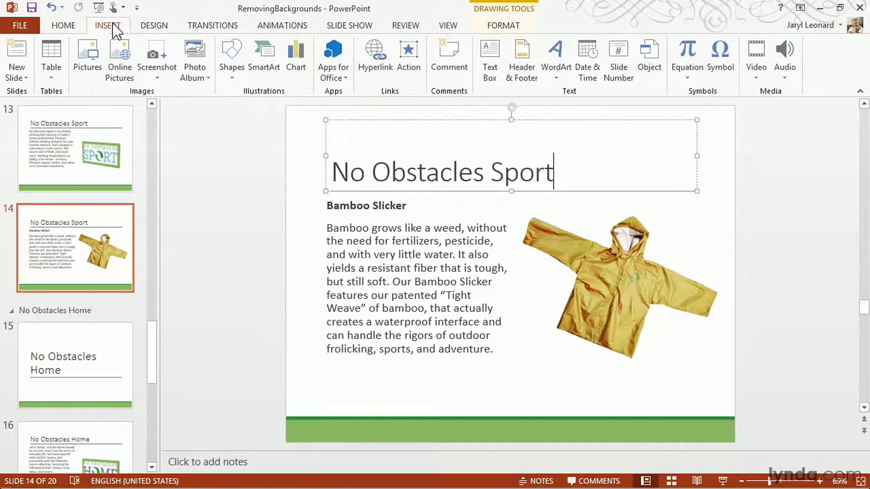
click(87, 55)
double_click(220, 116)
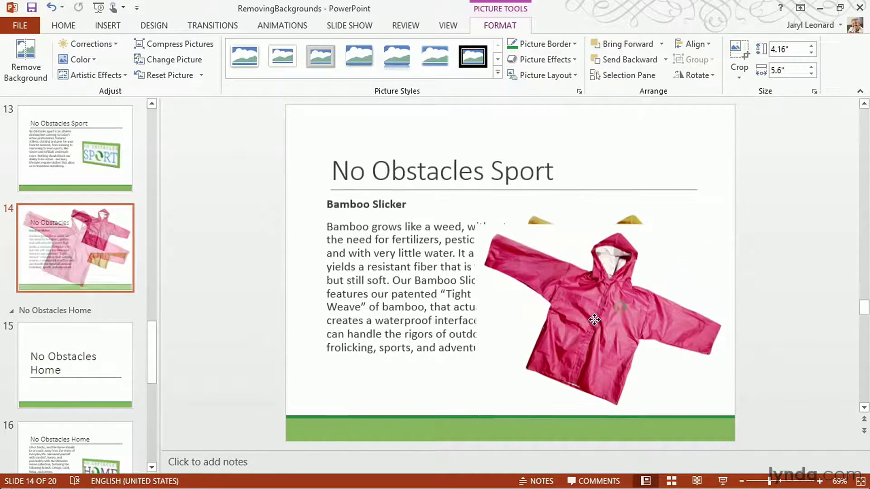
- Shrink the pink slicker photo and move it lower-left on the slide
drag(521, 399, 472, 421)
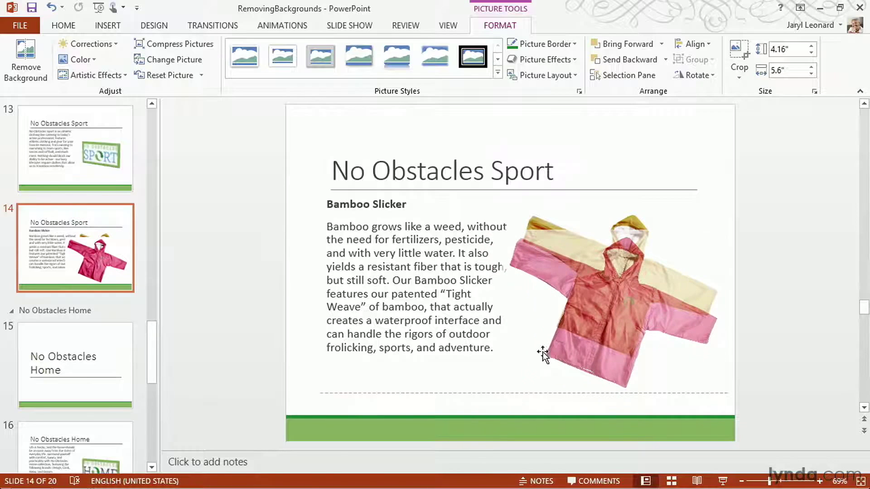
drag(603, 262, 599, 300)
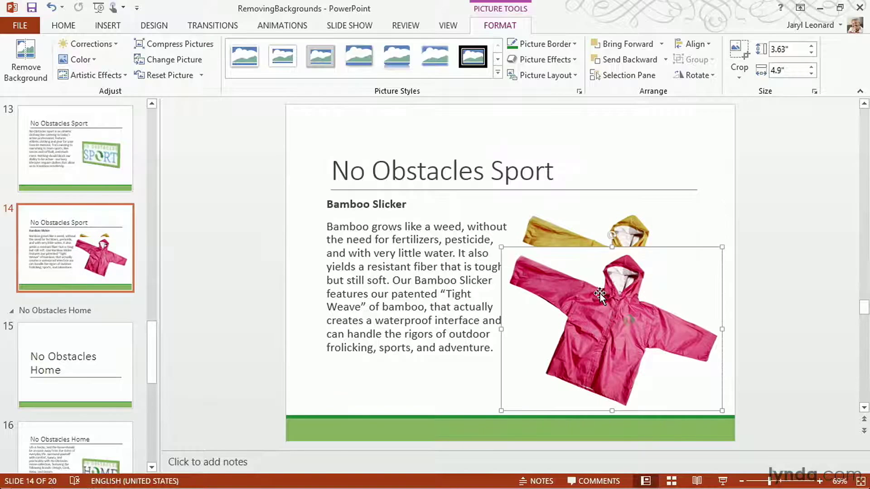
click(593, 232)
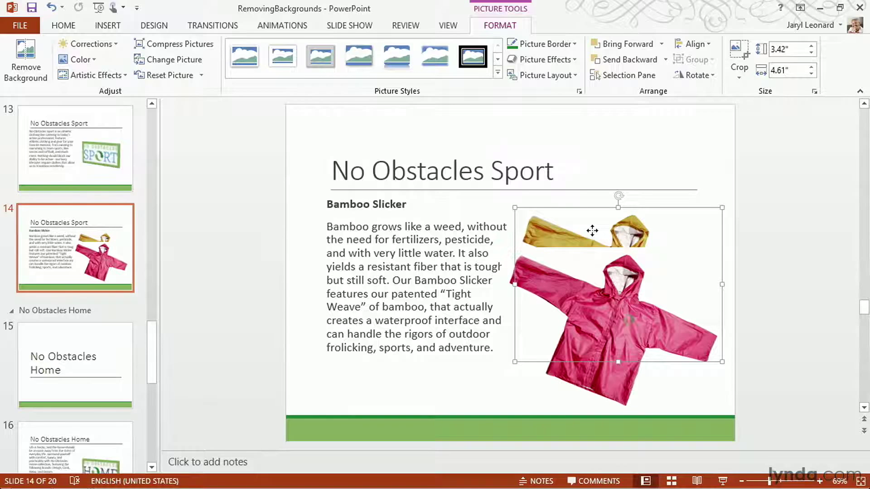
- Send the yellow slicker behind the pink one and start removing the pink photo's background
right_click(592, 232)
key(Escape)
key(ctrl+shift+])
right_click(582, 288)
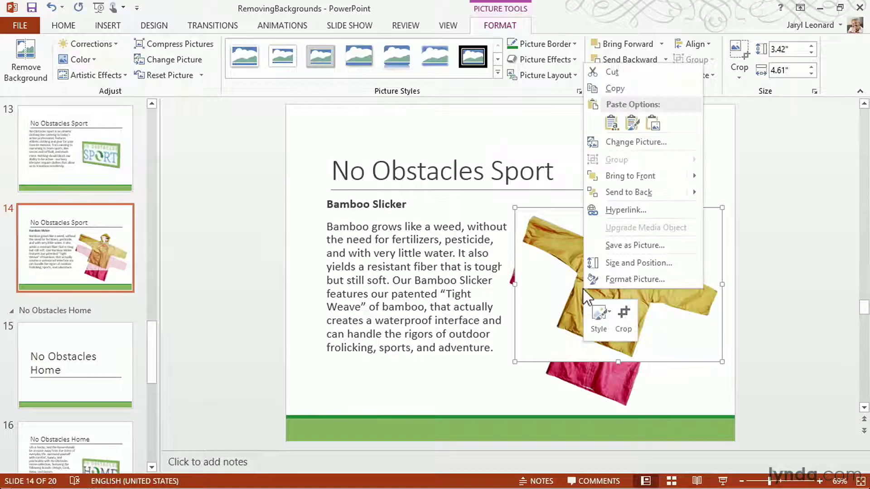
click(610, 197)
click(592, 380)
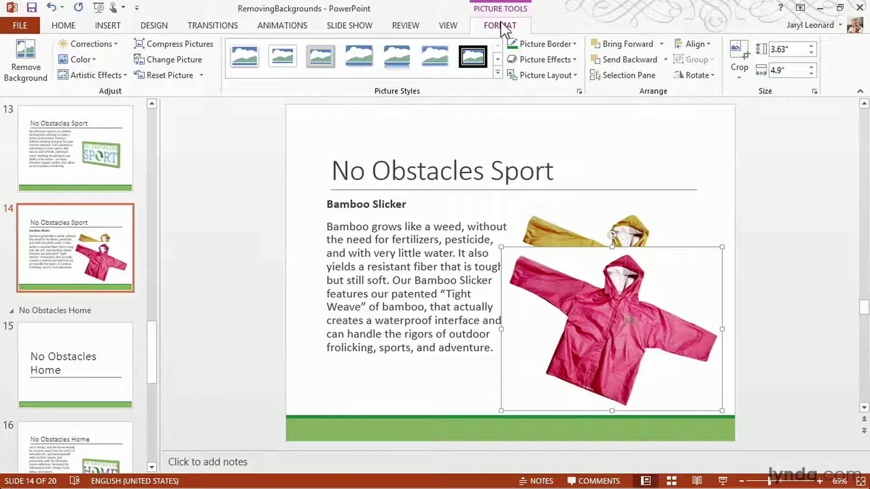
click(17, 50)
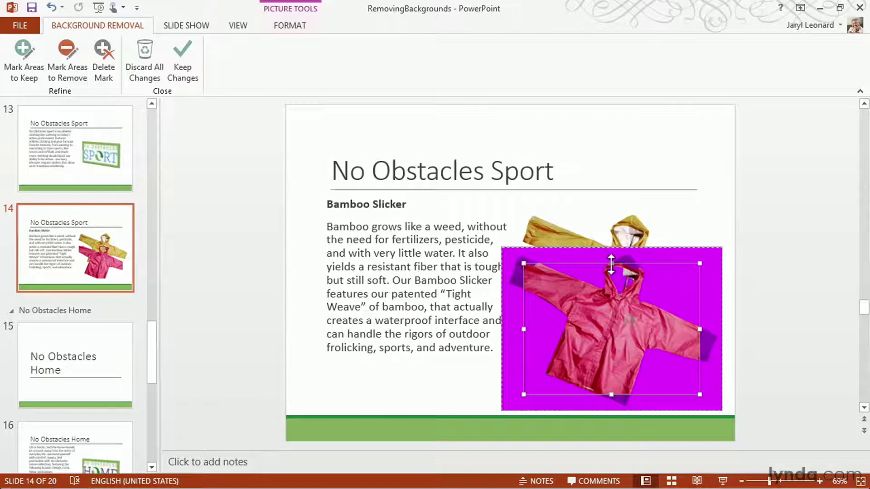
- Stretch the keep area over the pink jacket's hood, both sleeves and bottom edge
drag(611, 264, 613, 252)
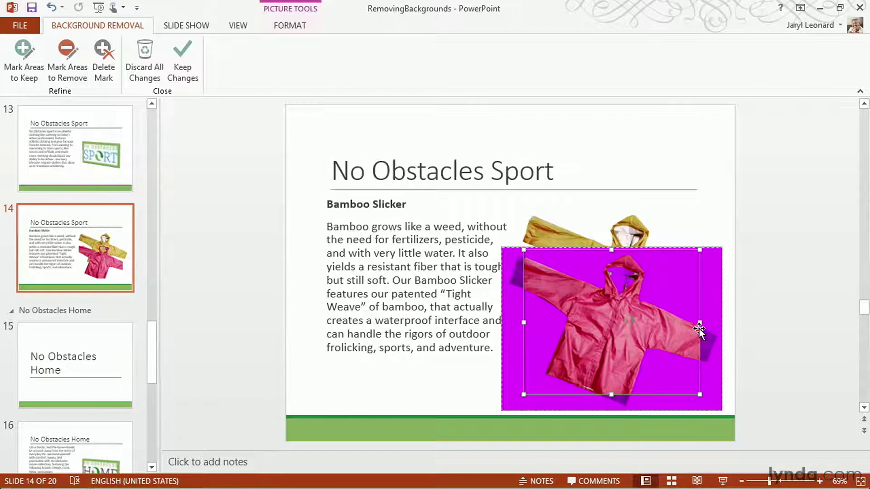
drag(700, 322, 721, 320)
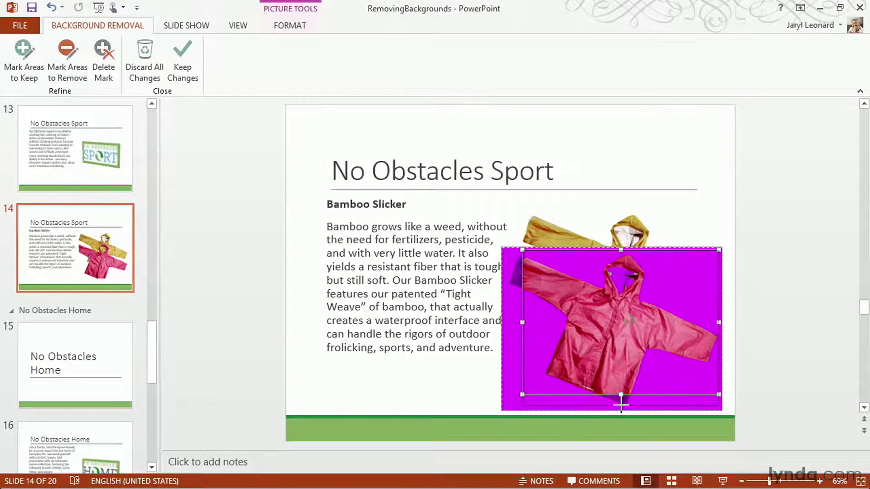
drag(621, 405, 621, 408)
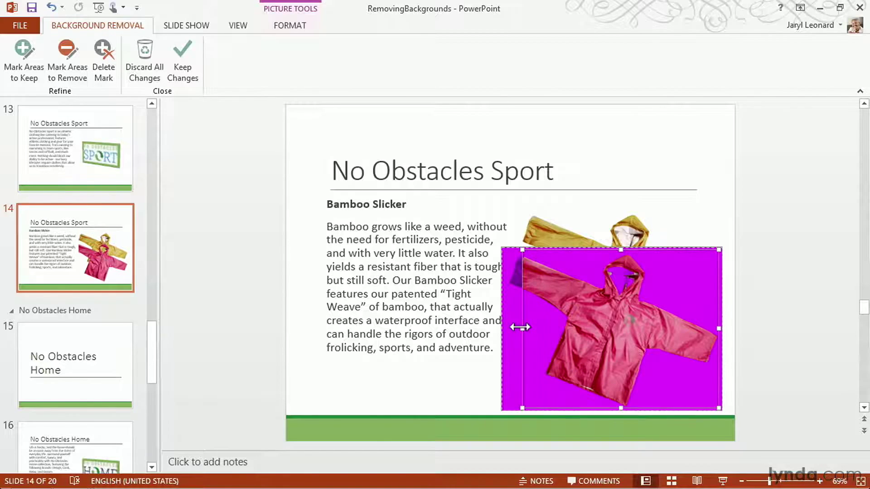
drag(520, 327, 508, 325)
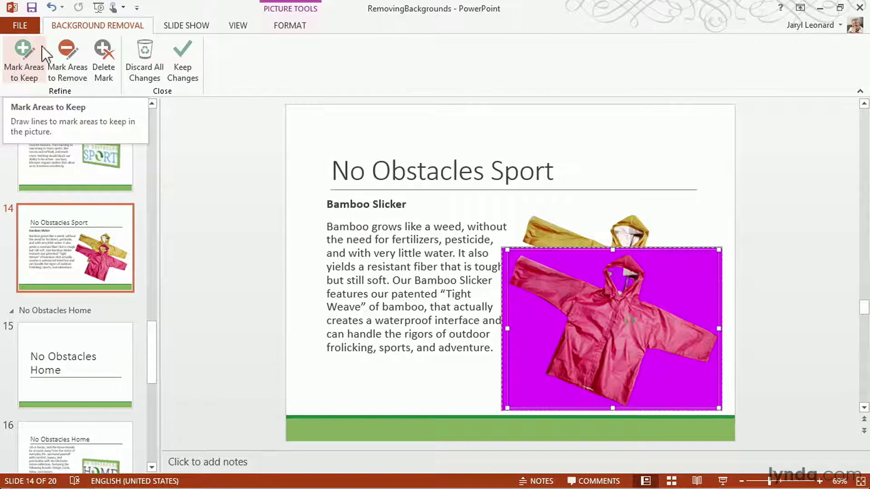
- Mark the pink slicker's white hood lining and adjacent jacket as areas to keep
click(29, 52)
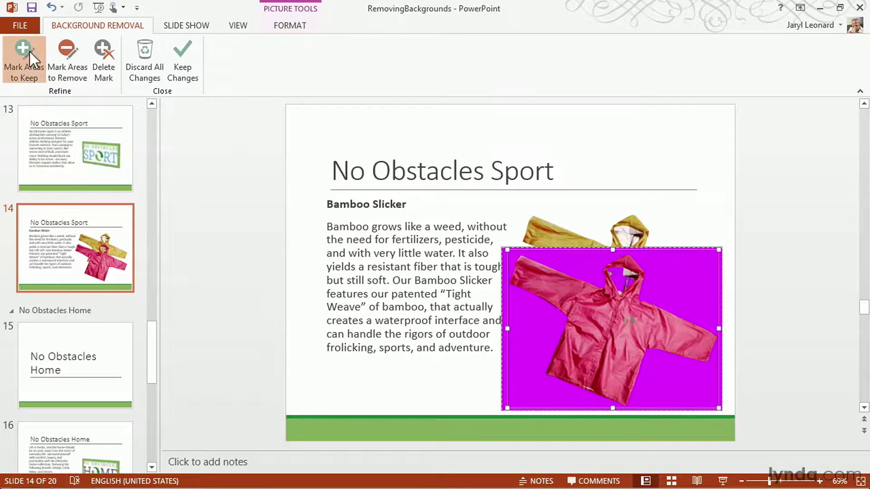
click(615, 268)
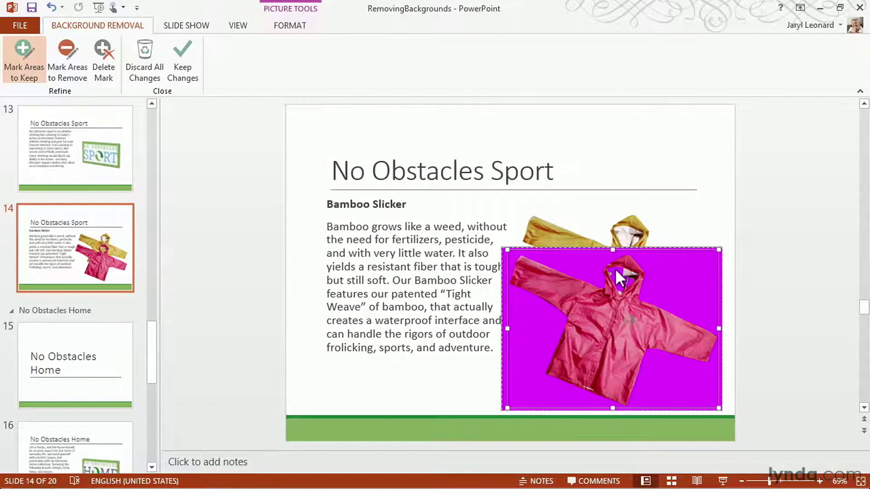
mouse_move(630, 284)
mouse_down()
mouse_move(565, 292)
mouse_move(551, 259)
mouse_up()
- Keep the background removal, enlarge the pink slicker to 3.73" x 5.03" and nudge it right
click(185, 61)
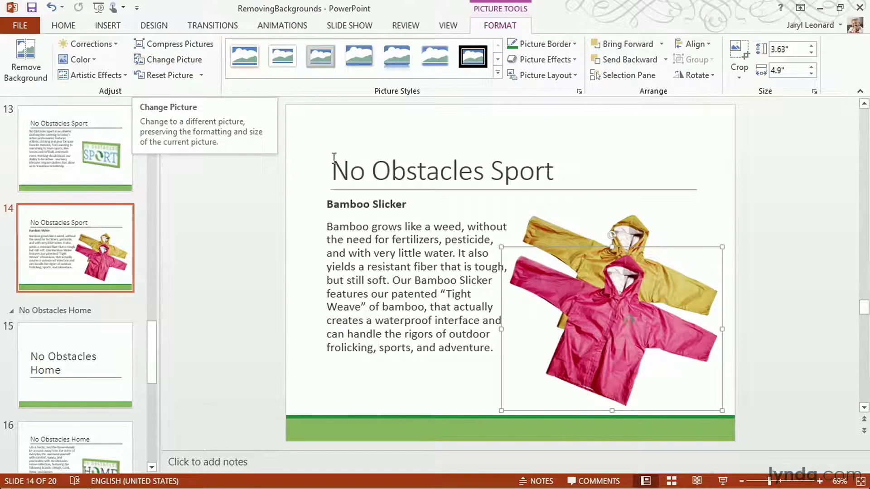
drag(725, 244, 724, 247)
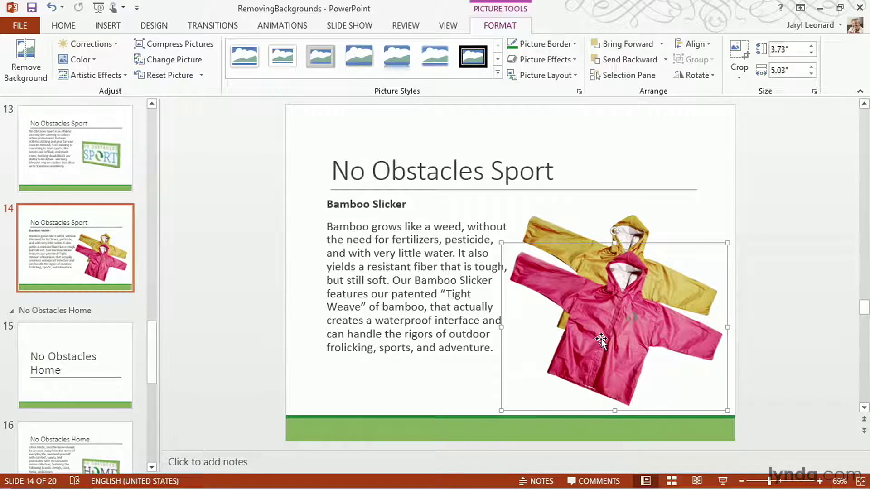
drag(602, 339, 612, 337)
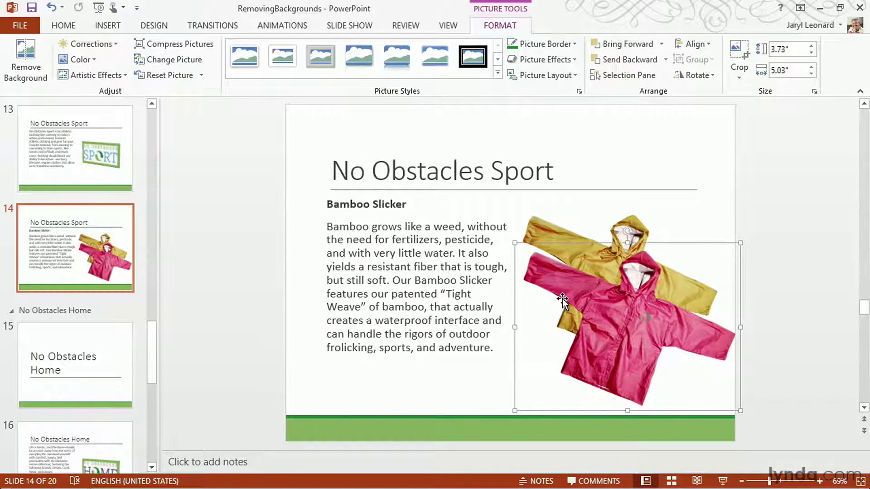
click(478, 375)
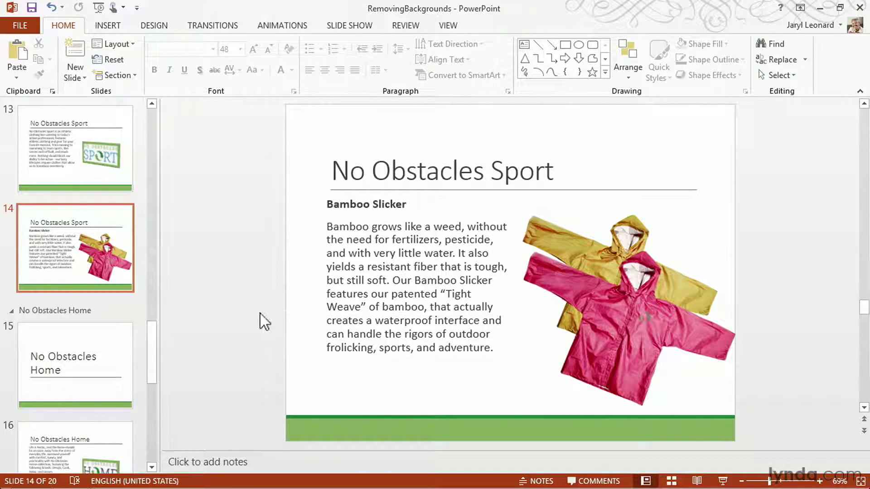
drag(150, 349, 150, 388)
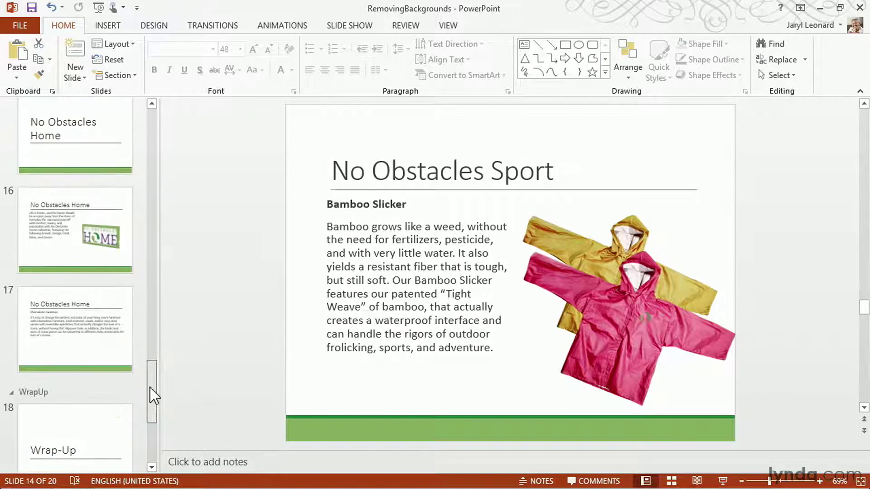
- Apply the Two Content layout to slide 17 and insert the gray couch photo, moved up and right
click(102, 347)
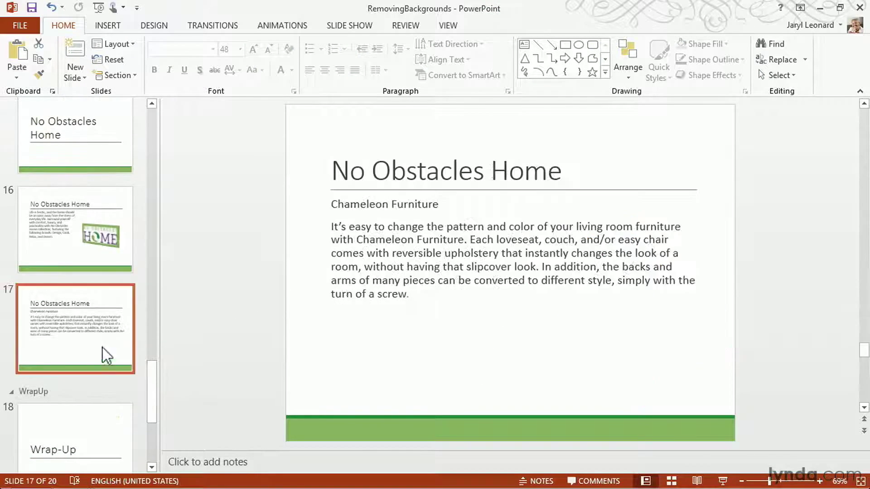
click(132, 44)
click(122, 170)
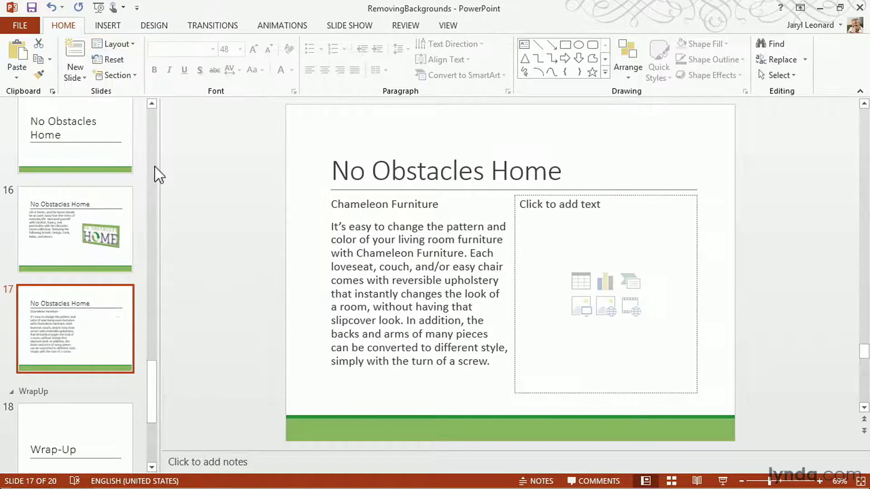
click(580, 308)
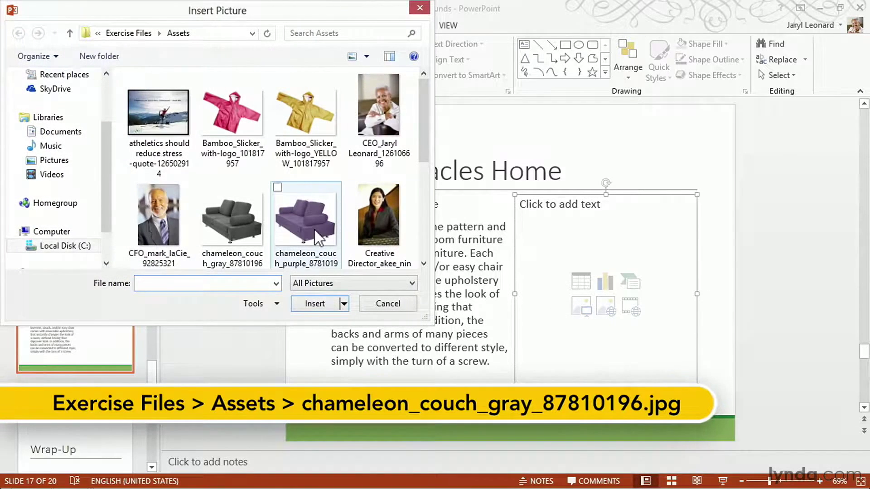
double_click(233, 224)
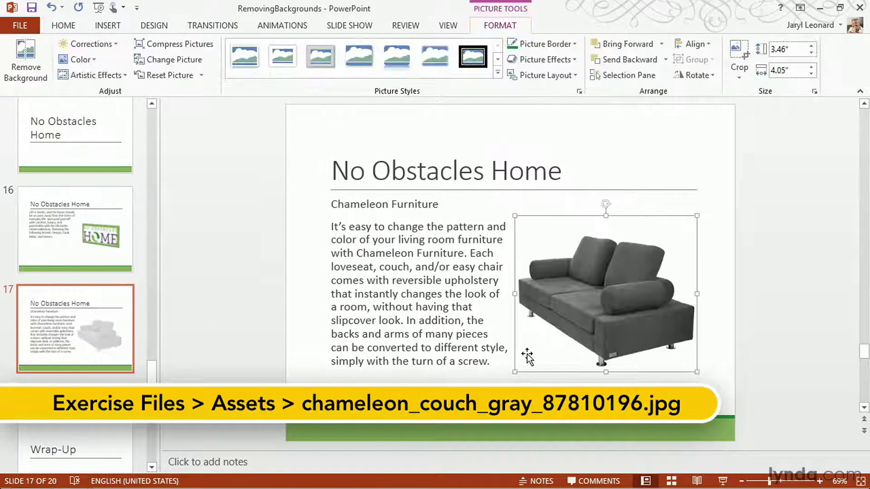
drag(553, 342, 579, 314)
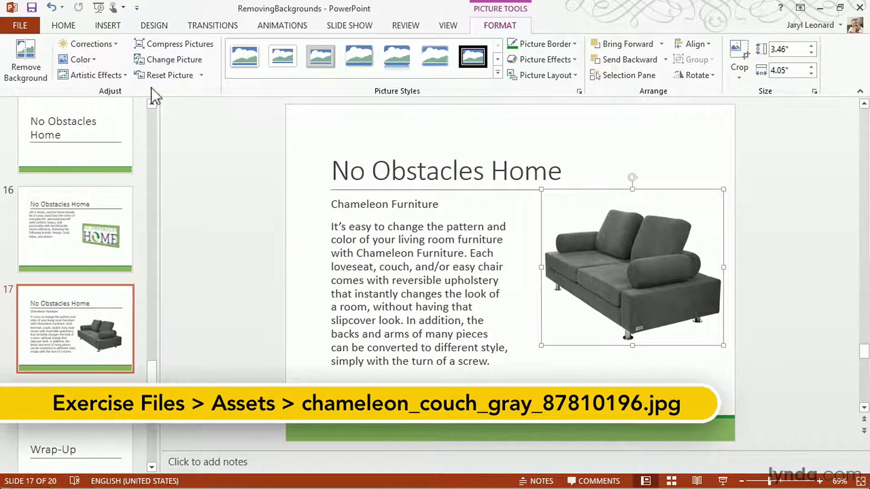
- Insert the purple couch photo, shrink it to 3.46" x 4.05" and overlap it on the gray couch
click(116, 25)
click(86, 63)
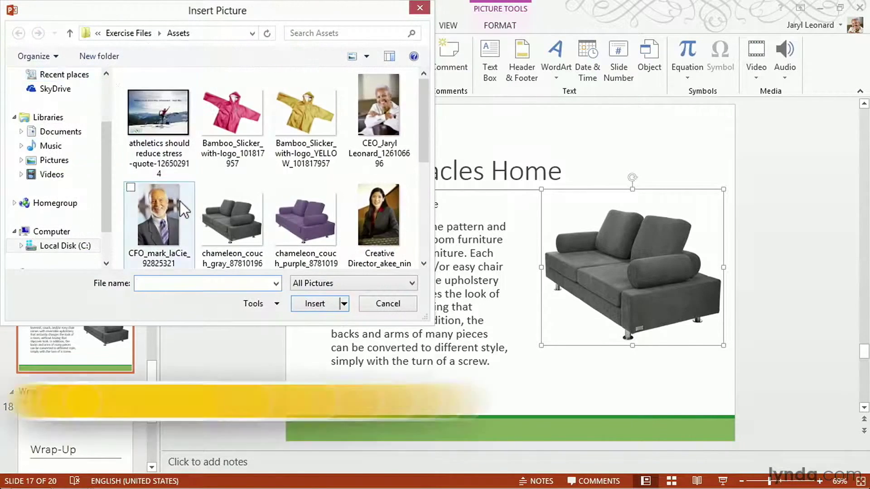
double_click(301, 226)
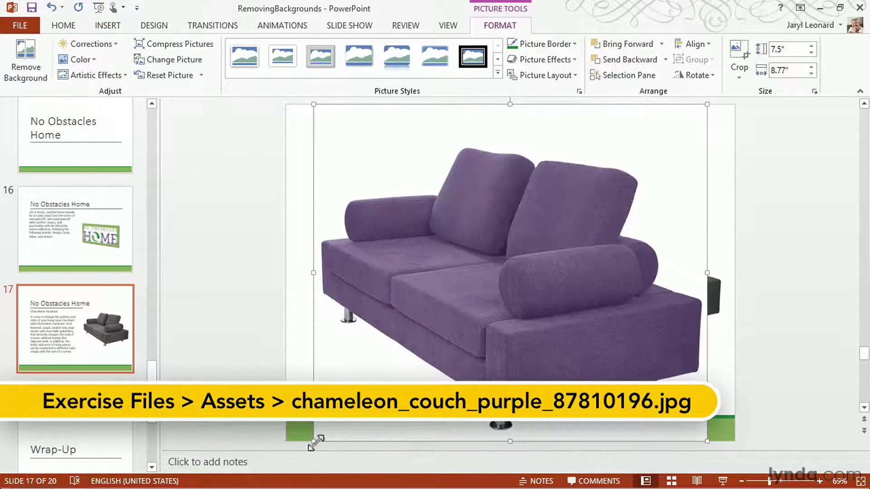
drag(316, 440, 494, 317)
drag(601, 253, 618, 333)
drag(473, 402, 539, 343)
drag(640, 257, 602, 301)
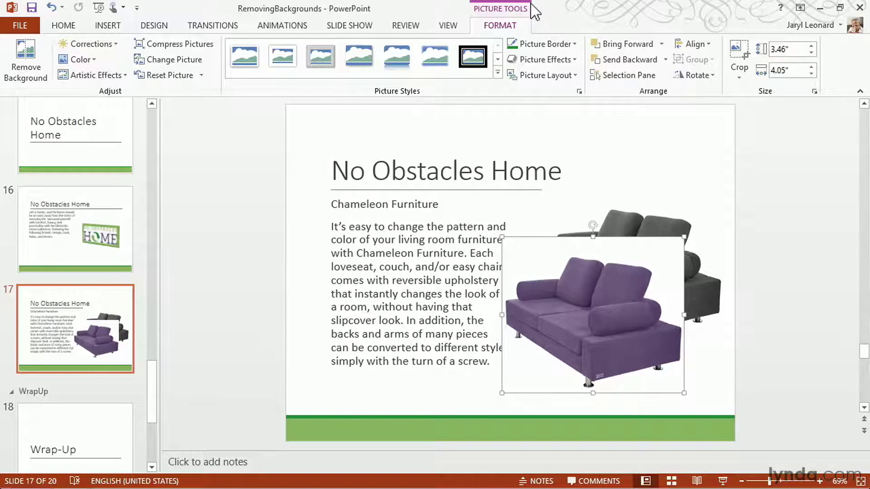
- Start background removal on the purple couch and stretch the keep area over its right side and legs
click(31, 62)
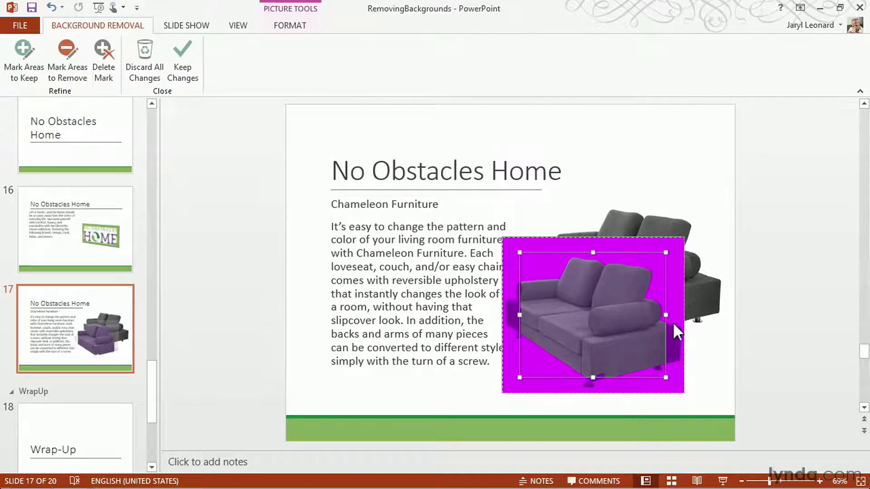
drag(667, 315, 682, 317)
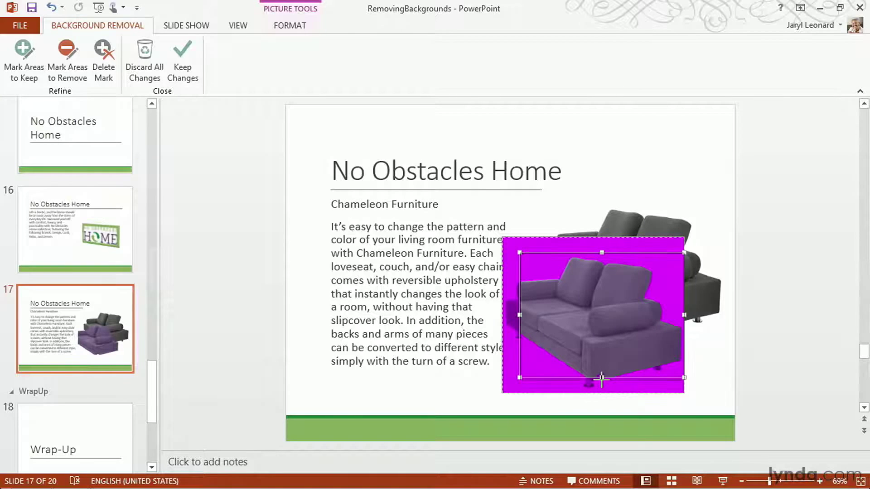
drag(601, 379, 601, 391)
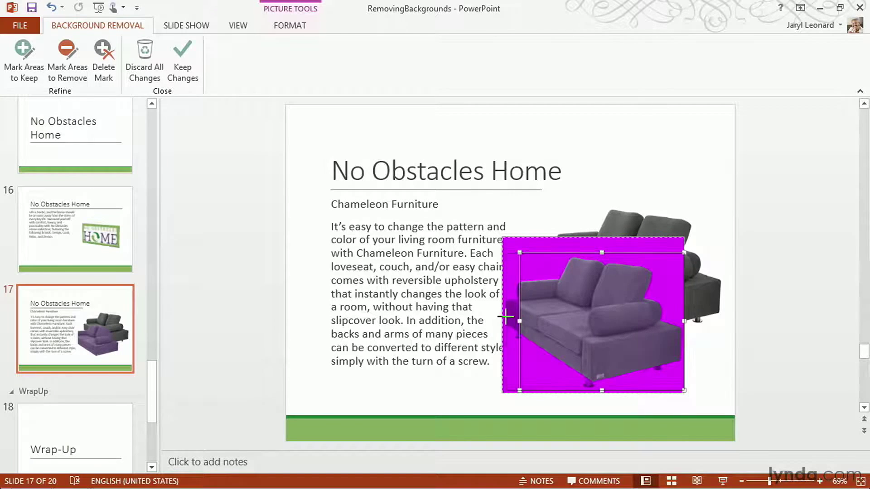
click(506, 317)
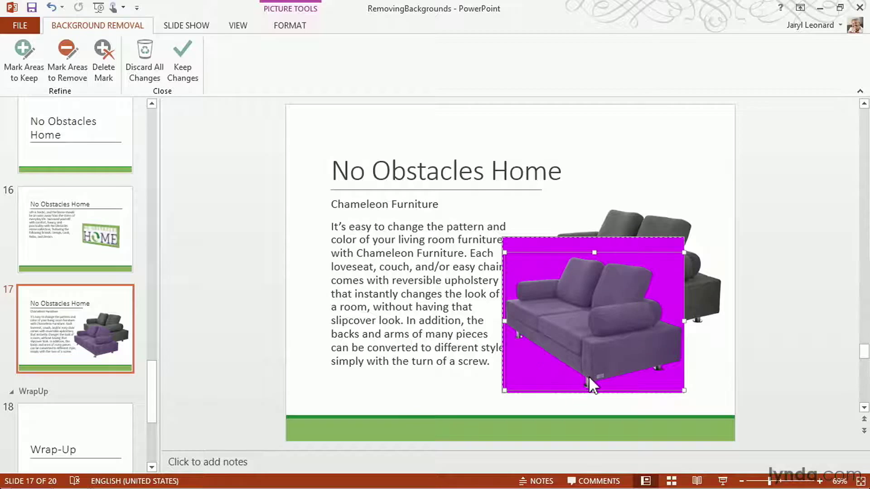
- Keep the purple couch's background removal and move the gray couch up and right
click(186, 56)
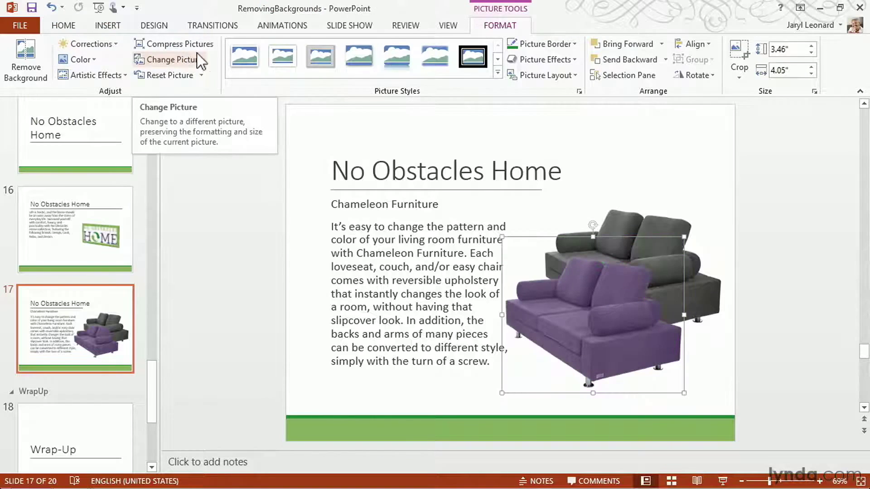
click(666, 215)
drag(666, 216, 674, 200)
- Shrink the gray couch to 3.2" x 3.74" and settle it higher, behind the purple couch
click(738, 162)
drag(555, 160, 575, 171)
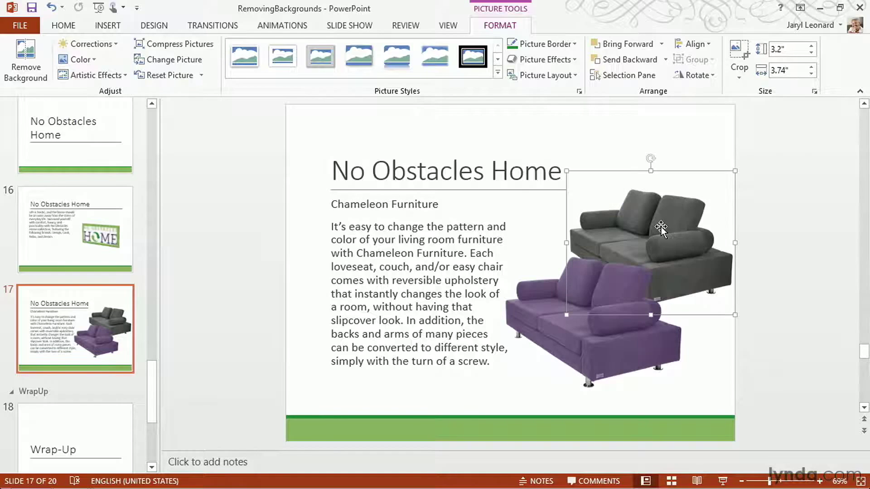
drag(660, 227, 662, 218)
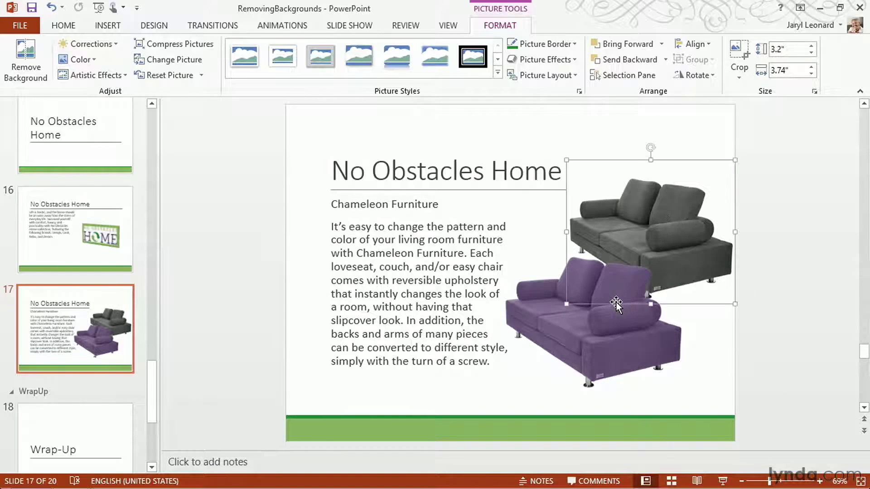
drag(616, 303, 616, 302)
click(448, 370)
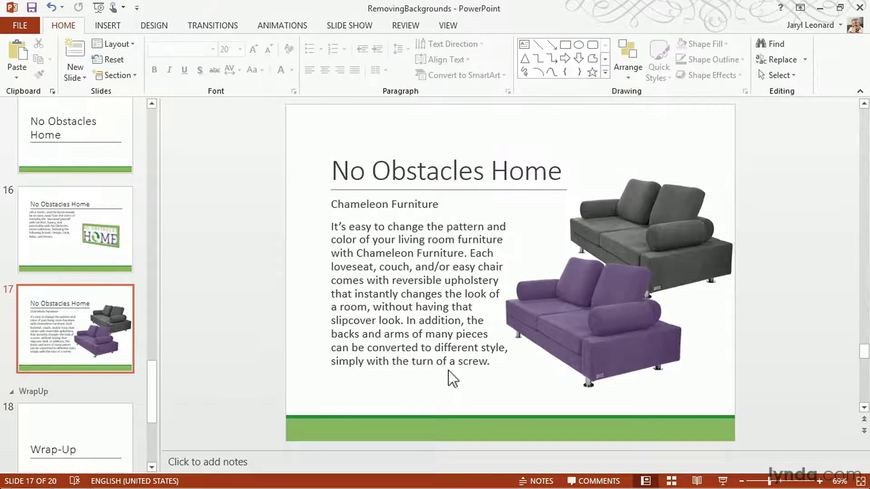